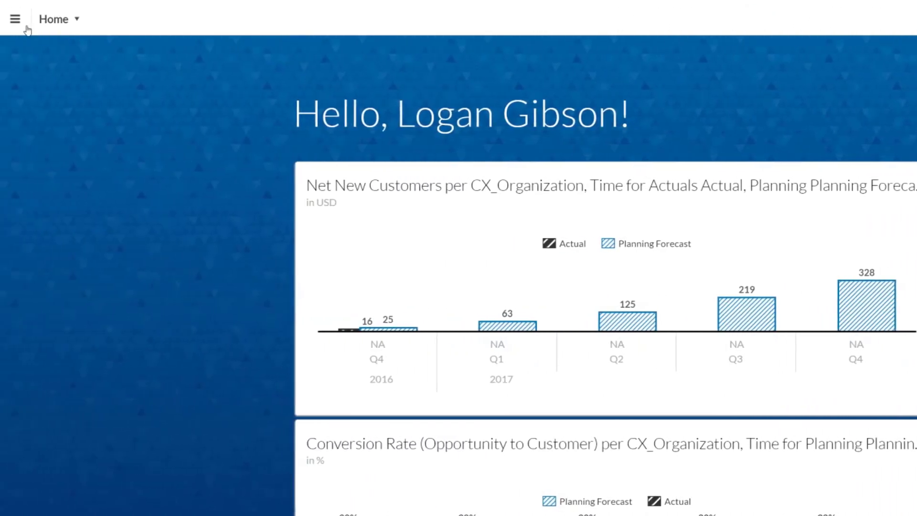
Start a new model from the navigation menu's Create > Model option
{"action": "left_click", "coordinate": [16, 23]}
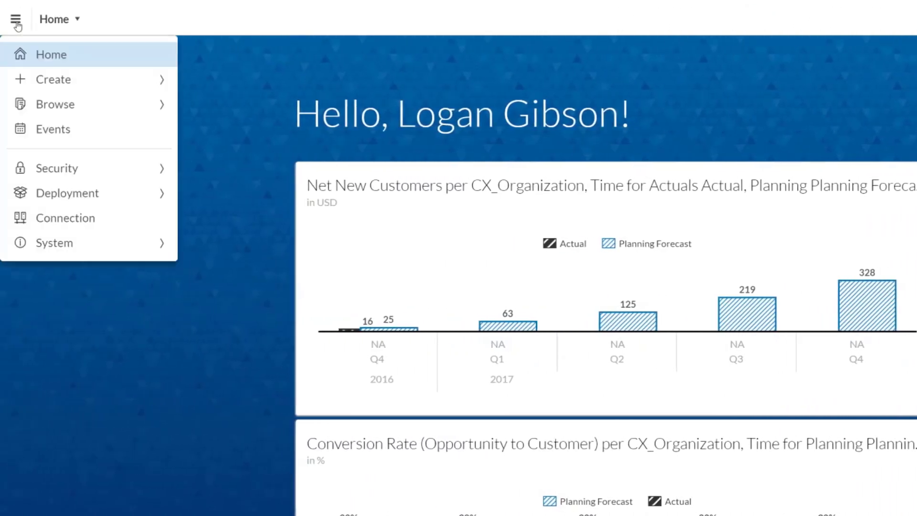
{"action": "left_click", "coordinate": [56, 79]}
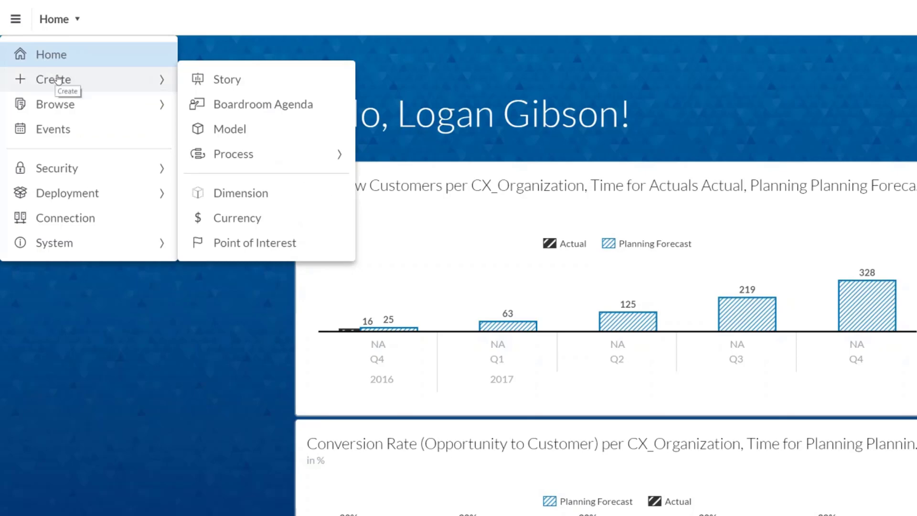
{"action": "left_click", "coordinate": [226, 128]}
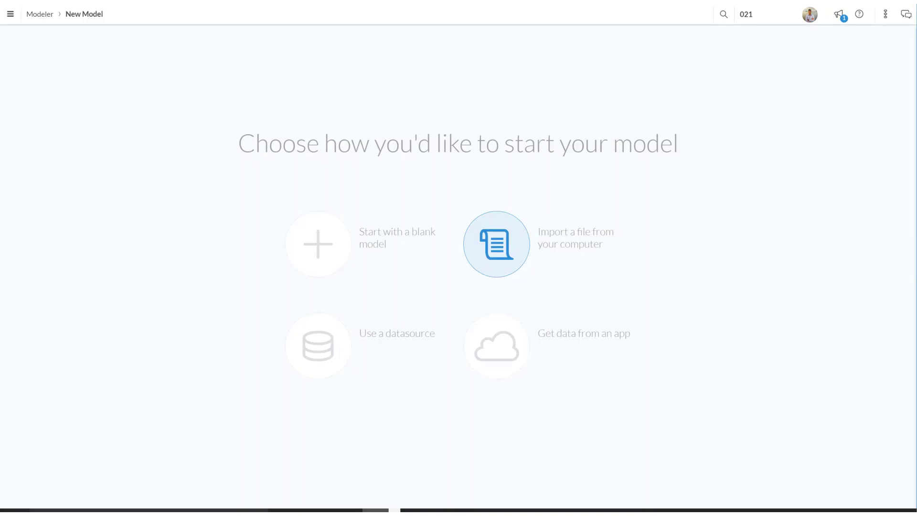
Import Sheet1 of the drink sales Excel file and proceed to Create Model
{"action": "left_click", "coordinate": [496, 244]}
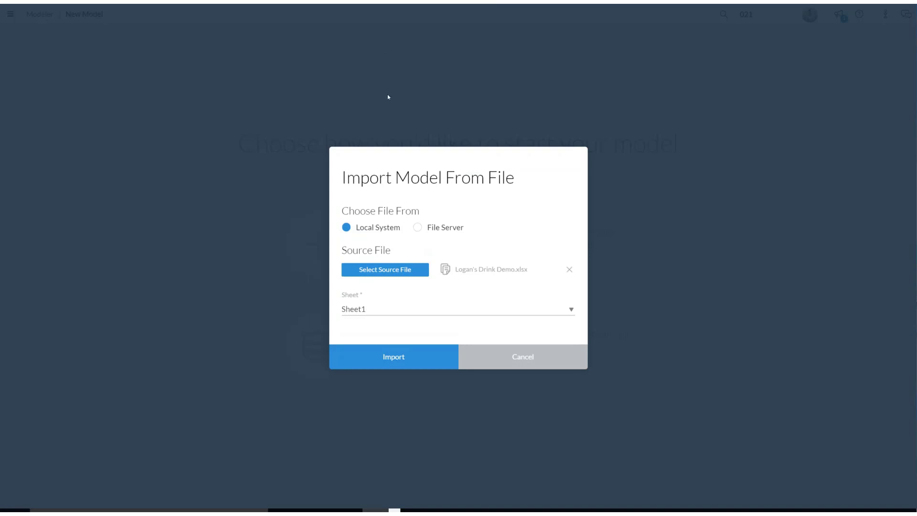
{"action": "left_click", "coordinate": [395, 358]}
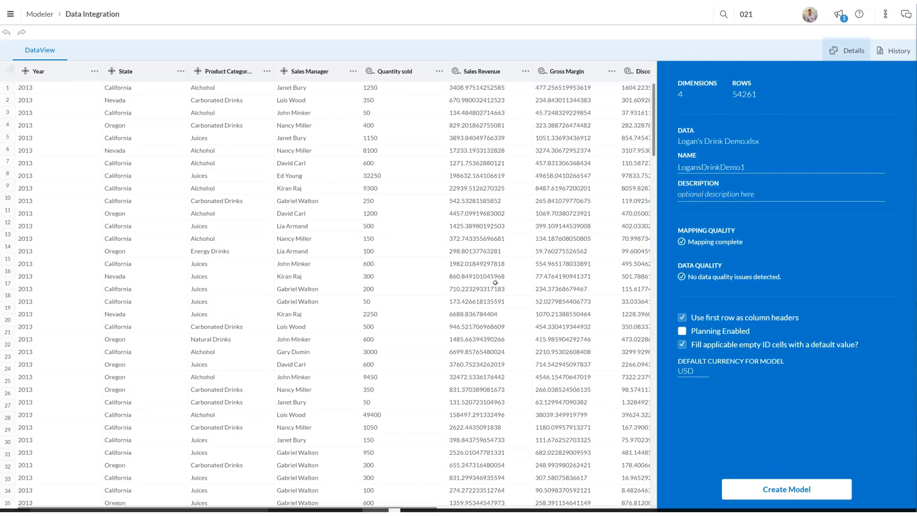
{"action": "left_click", "coordinate": [772, 491]}
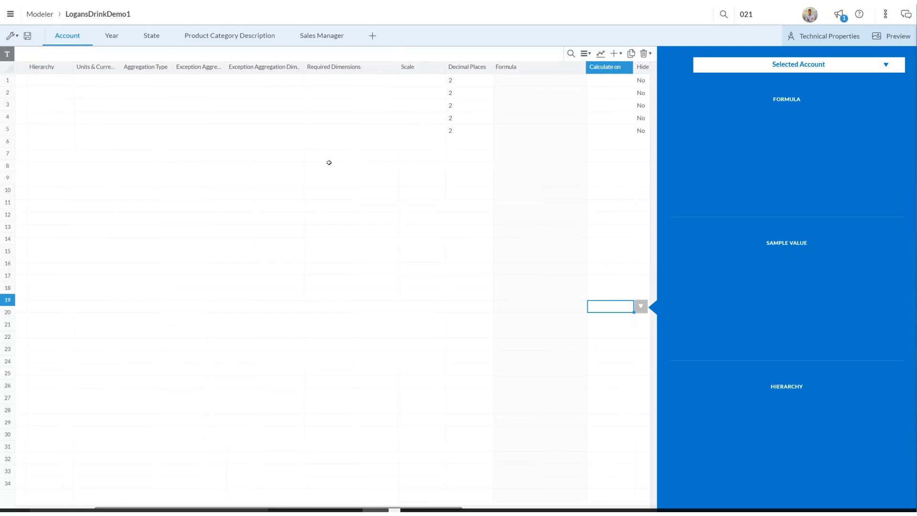
Confirm creation of LogansDrinkDemo1 so its Account tab loads with the five accounts
{"action": "left_click", "coordinate": [143, 34]}
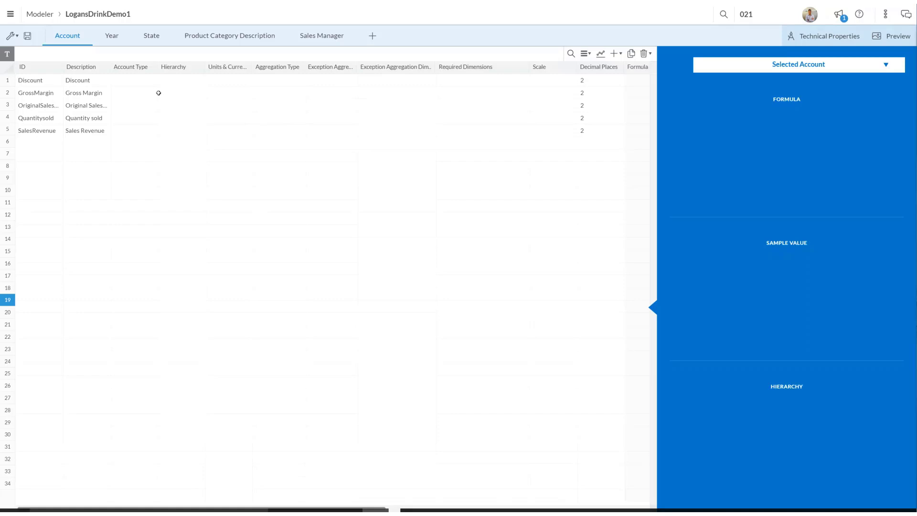
Create a story on LogansDrinkDemo1 with a Sales Revenue by Sales Manager bar chart
{"action": "left_click", "coordinate": [10, 14]}
{"action": "mouse_move", "coordinate": [36, 53]}
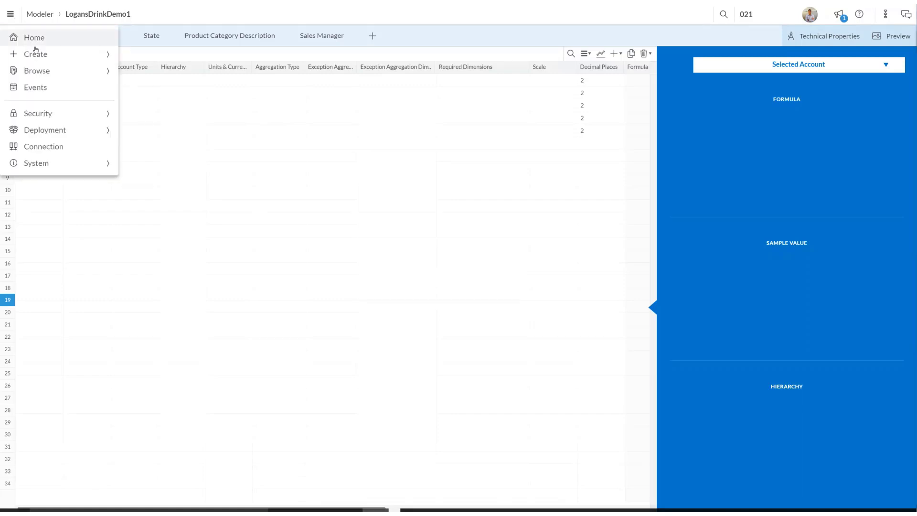
{"action": "left_click", "coordinate": [151, 54]}
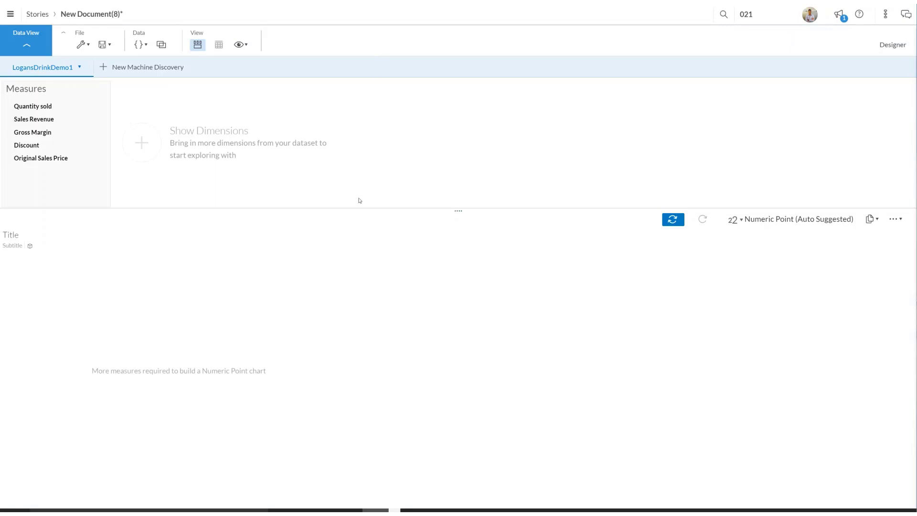
{"action": "left_click", "coordinate": [141, 142]}
{"action": "left_click", "coordinate": [135, 194]}
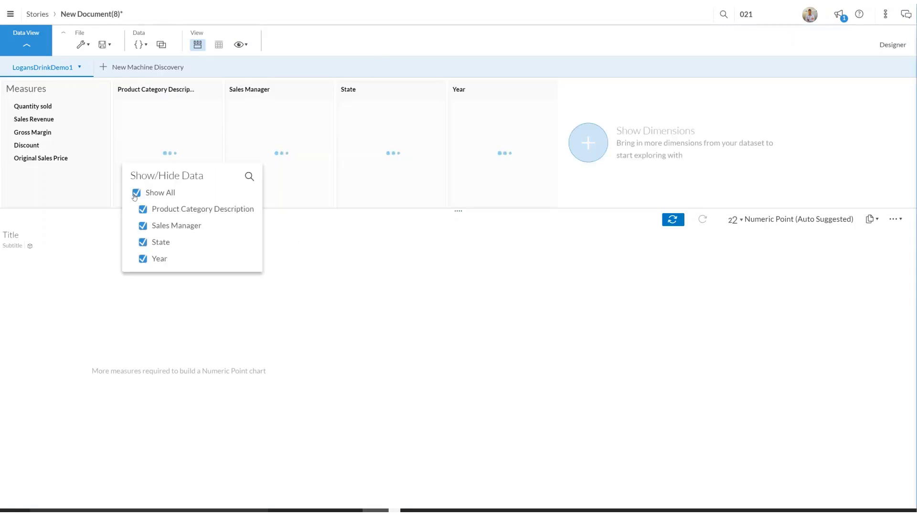
{"action": "left_click", "coordinate": [33, 122]}
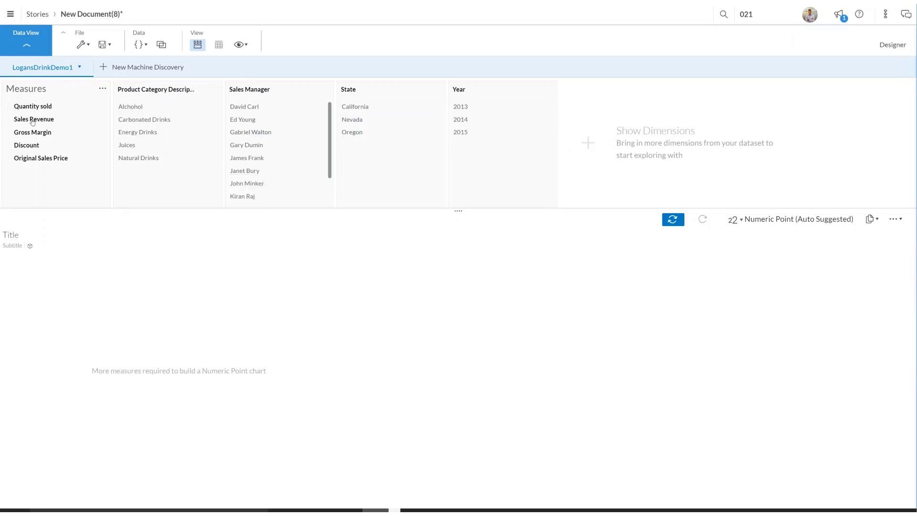
{"action": "left_click", "coordinate": [266, 92]}
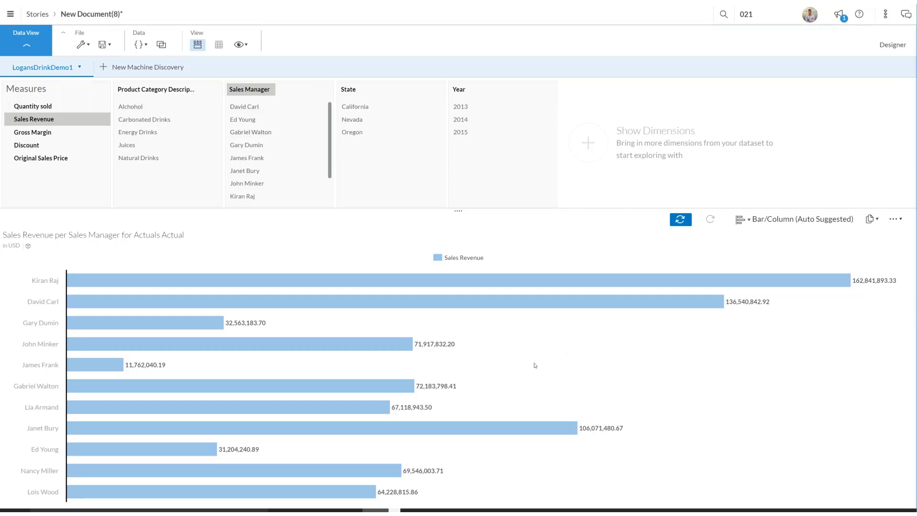
Copy the Sales Manager chart to Page 1 and enlarge it on the page
{"action": "left_click", "coordinate": [869, 219]}
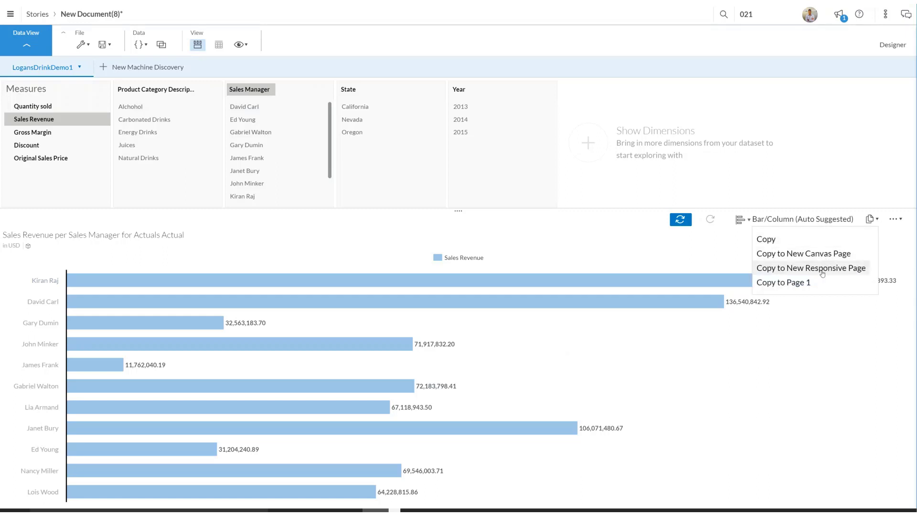
{"action": "left_click", "coordinate": [817, 286]}
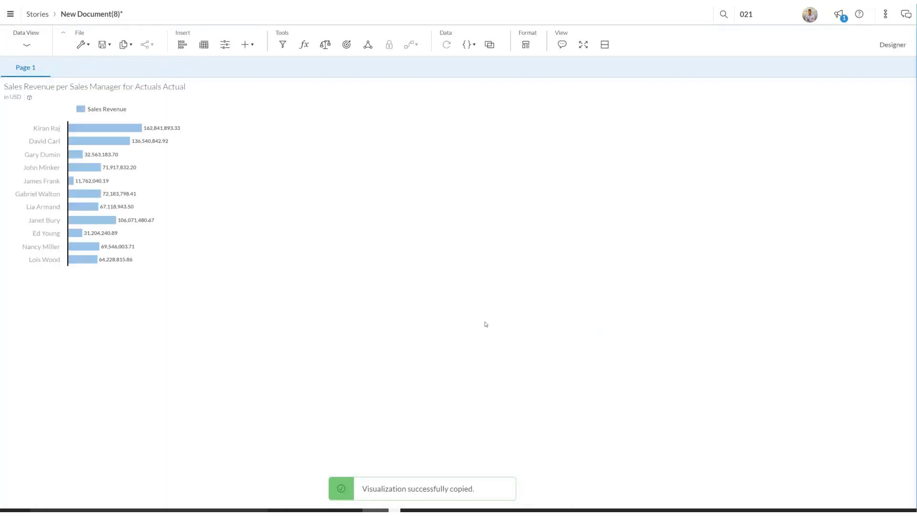
{"action": "left_click", "coordinate": [151, 200]}
{"action": "left_click_drag", "start_coordinate": [201, 276], "coordinate": [667, 397]}
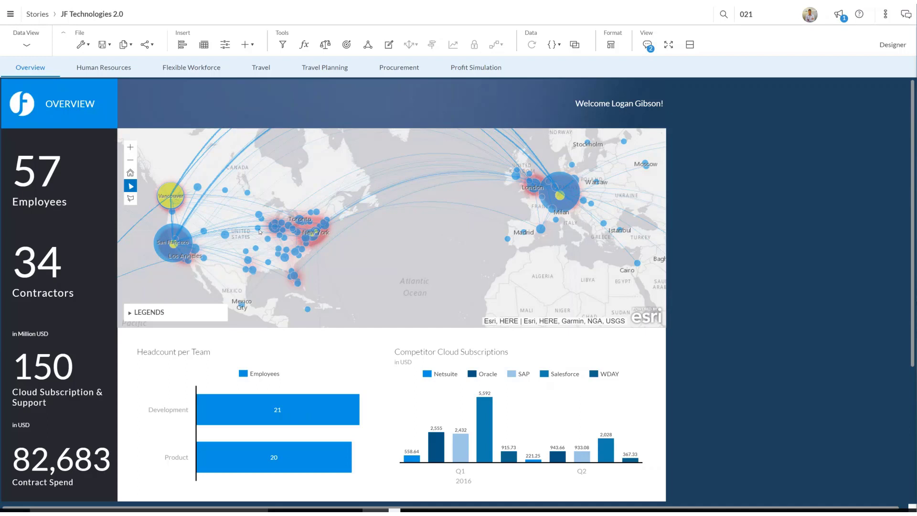
Enable linked analysis on the employee map, applying to the entire story
{"action": "left_click", "coordinate": [367, 45]}
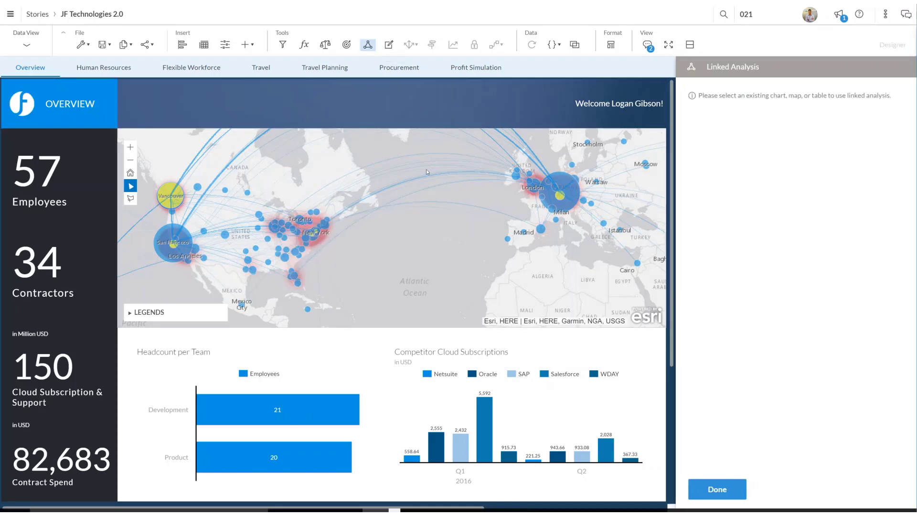
{"action": "left_click", "coordinate": [426, 171]}
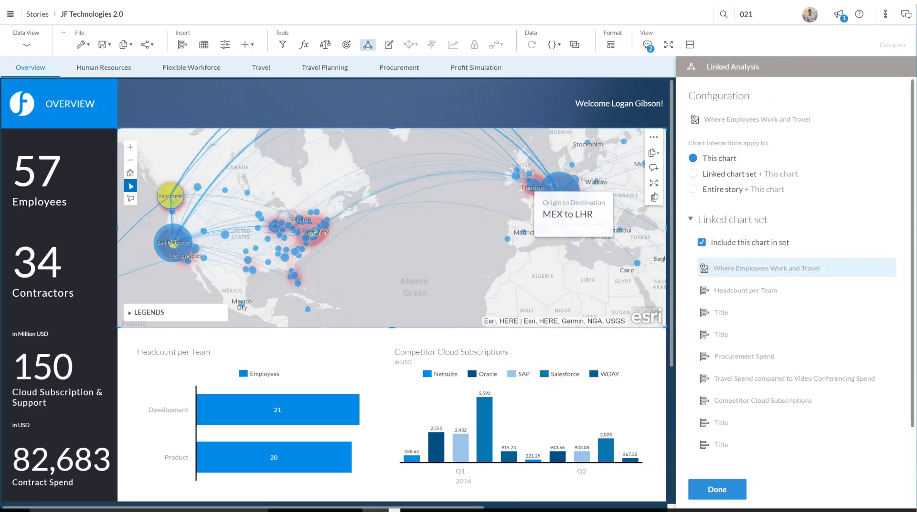
{"action": "left_click", "coordinate": [694, 189]}
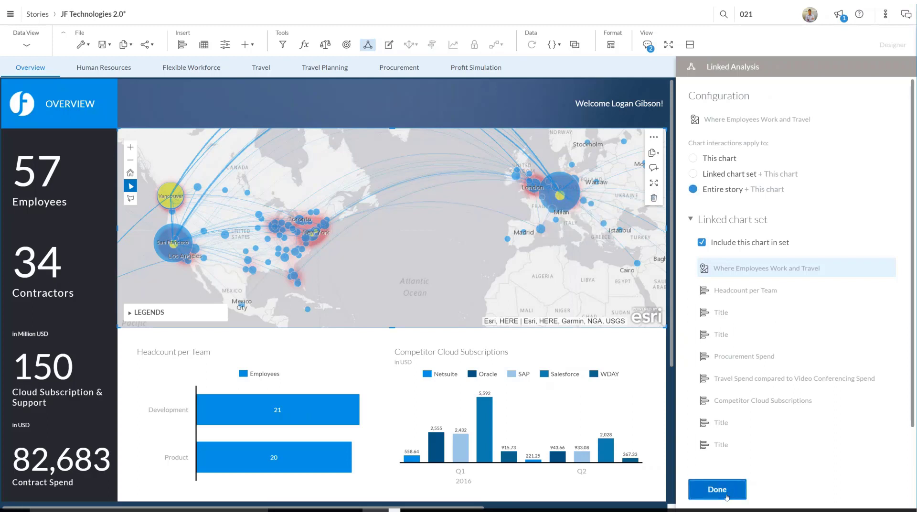
{"action": "left_click", "coordinate": [738, 480]}
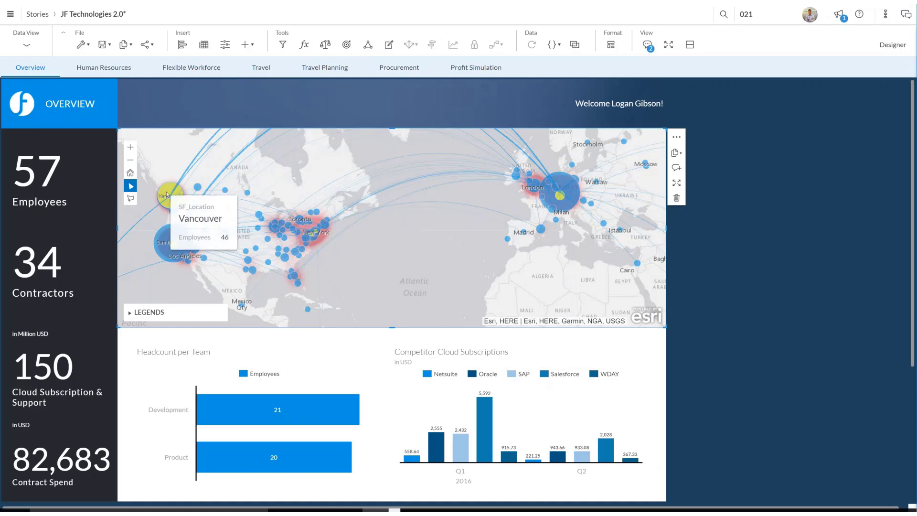
Lasso the Vancouver area on the map and filter the dashboard to it
{"action": "left_click", "coordinate": [131, 199]}
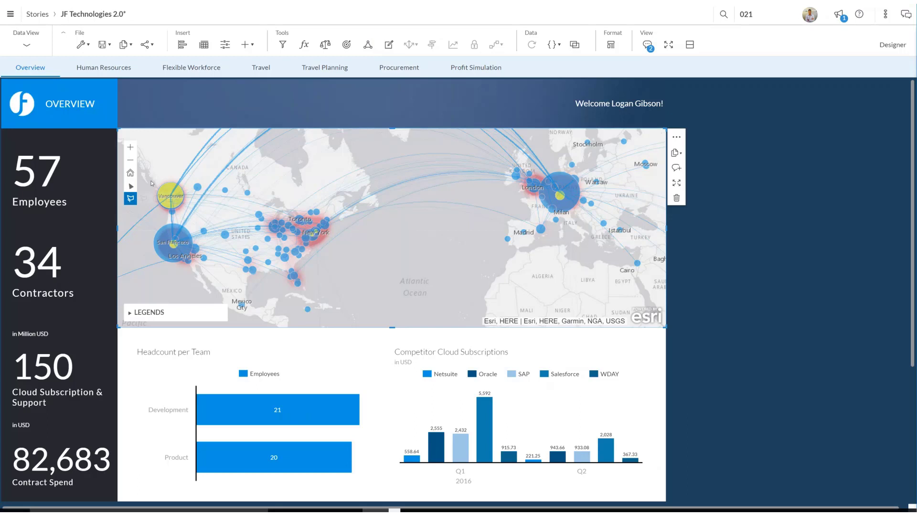
{"action": "left_click_drag", "start_coordinate": [152, 178], "coordinate": [202, 211]}
{"action": "left_click_drag", "start_coordinate": [202, 211], "coordinate": [201, 191]}
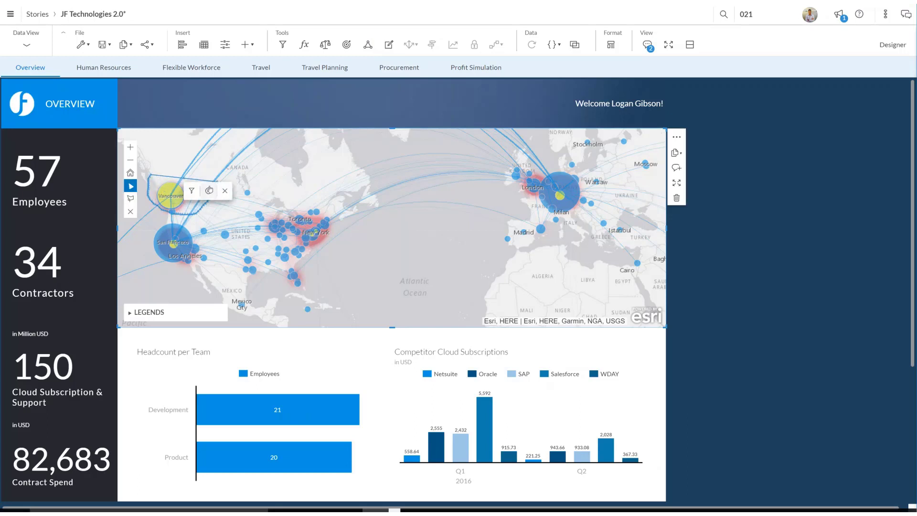
{"action": "left_click", "coordinate": [193, 192]}
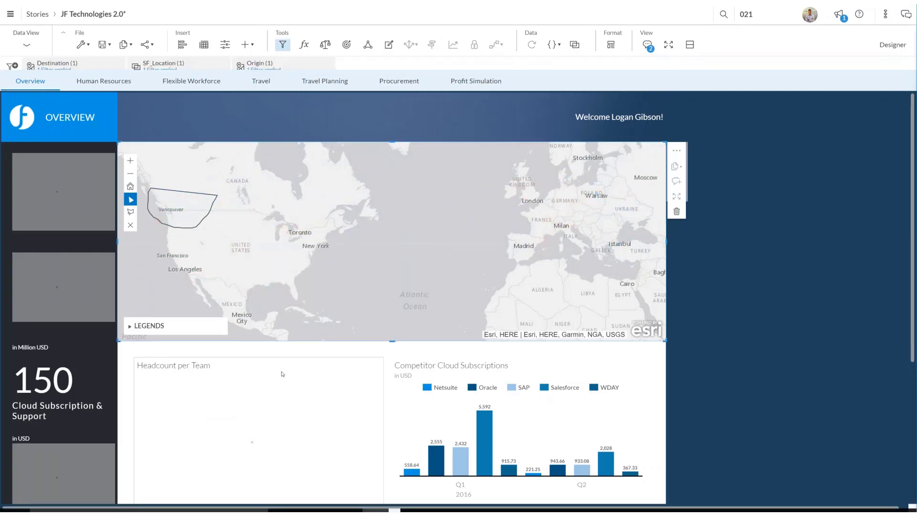
{"action": "scroll", "coordinate": [727, 271], "scroll_direction": "down", "scroll_amount": 2}
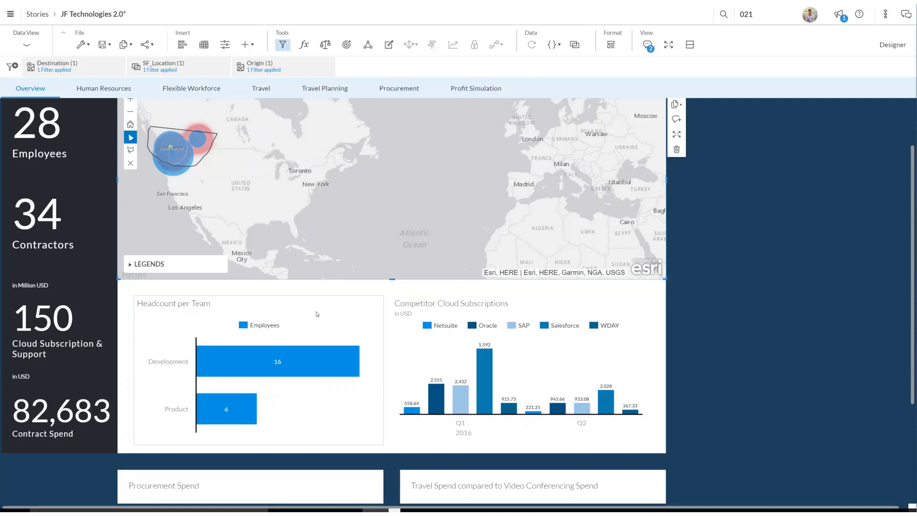
Drill down on the Development bar in Headcount per Team
{"action": "left_click", "coordinate": [290, 358]}
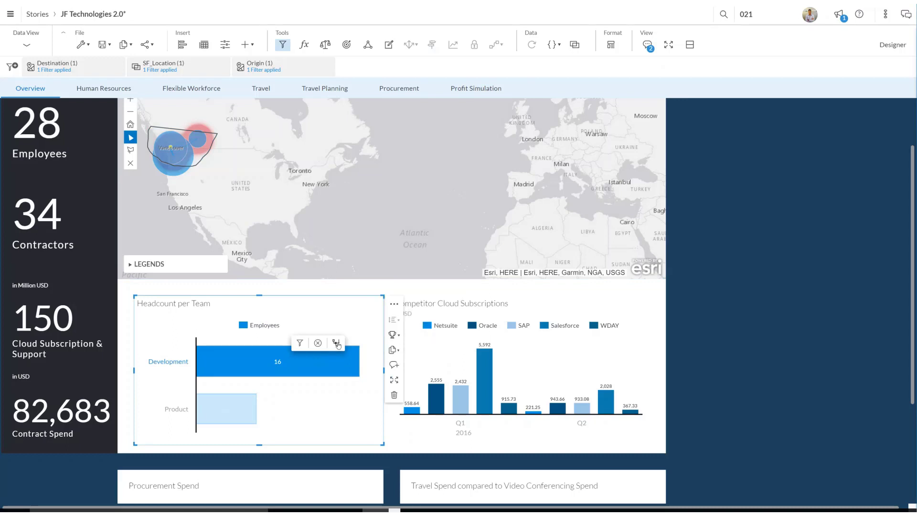
{"action": "mouse_move", "coordinate": [336, 343]}
{"action": "left_click", "coordinate": [337, 344]}
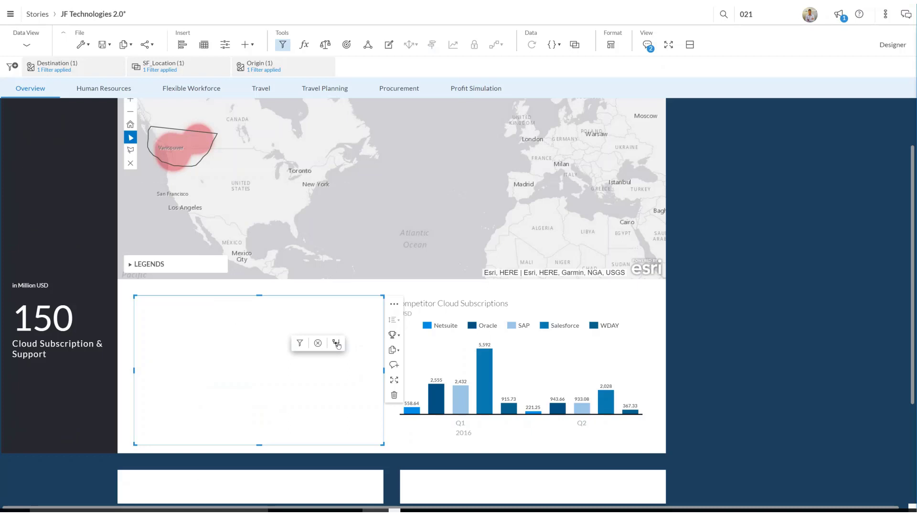